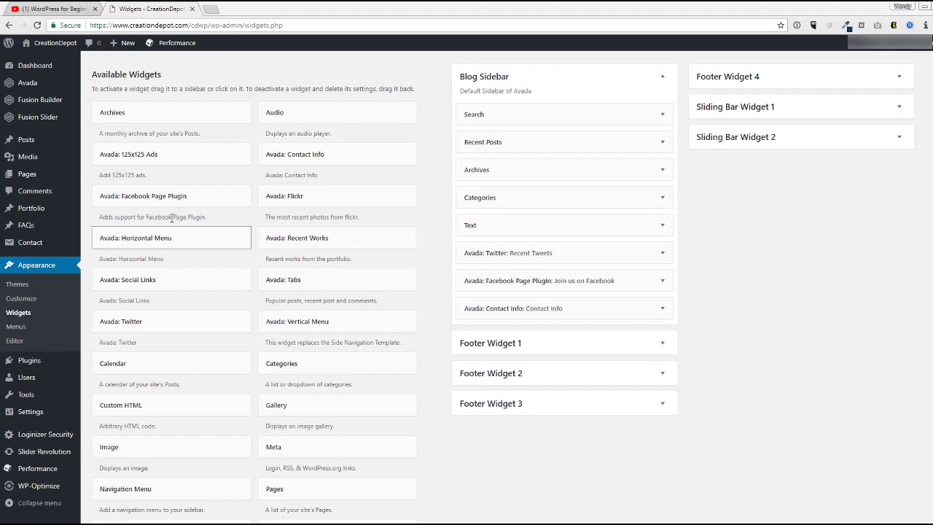
# Leave the Widgets page for the WordPress admin Dashboard home
pyautogui.click(46, 65)
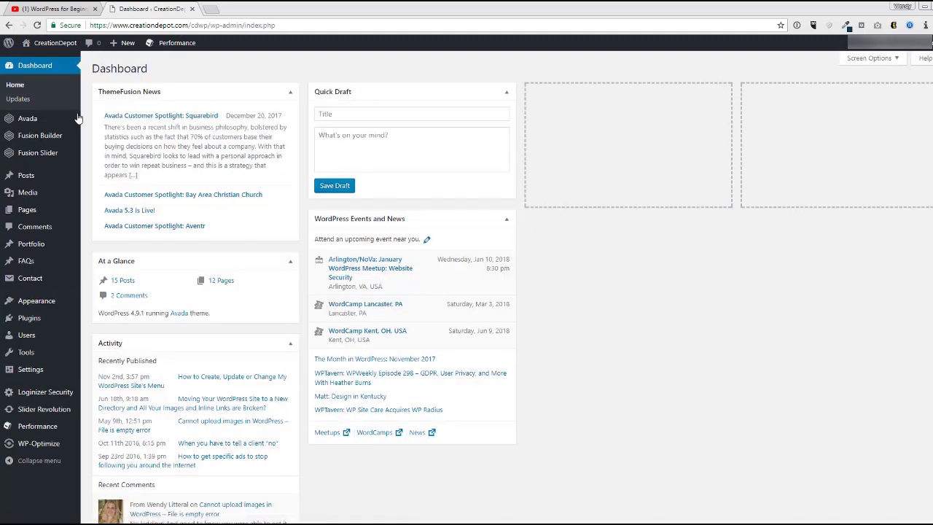
pyautogui.moveTo(35, 305)
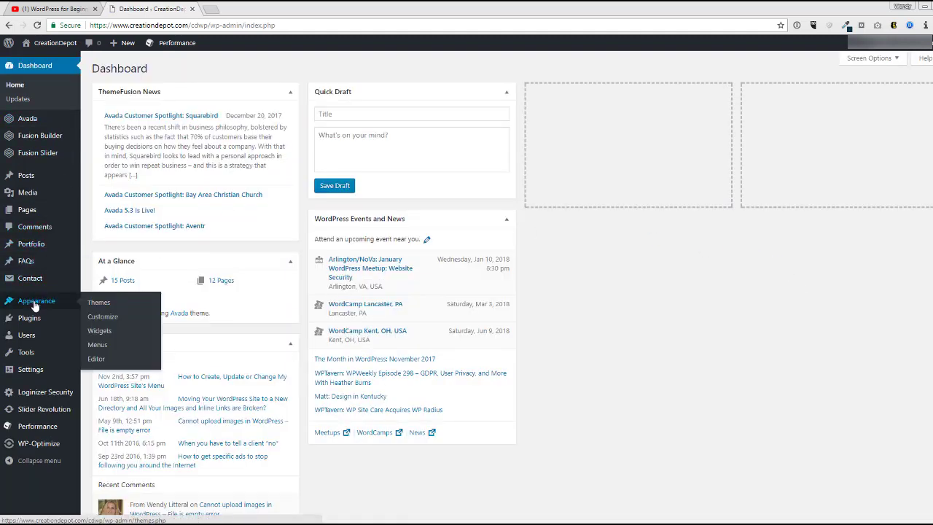
# Open Appearance > Widgets and scroll the Available Widgets list down to Custom HTML
pyautogui.click(113, 332)
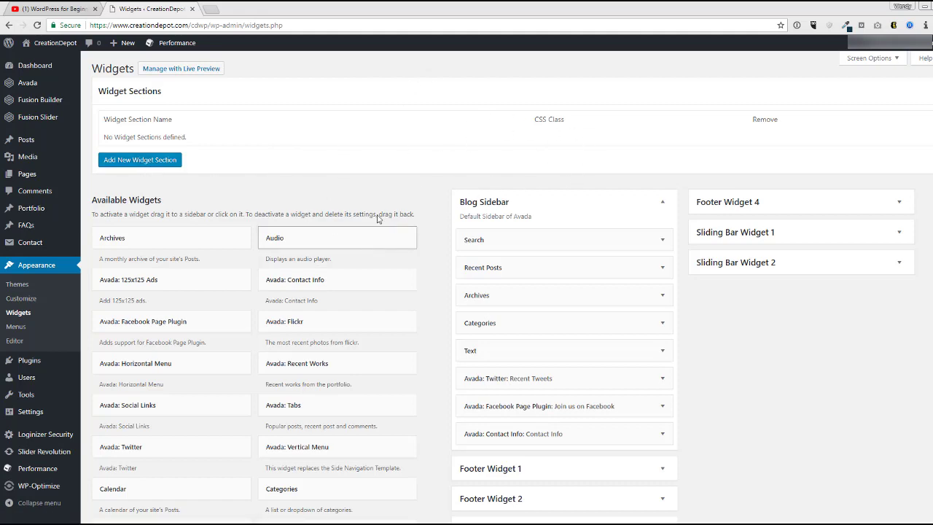
pyautogui.scroll(-2, 409, 313)
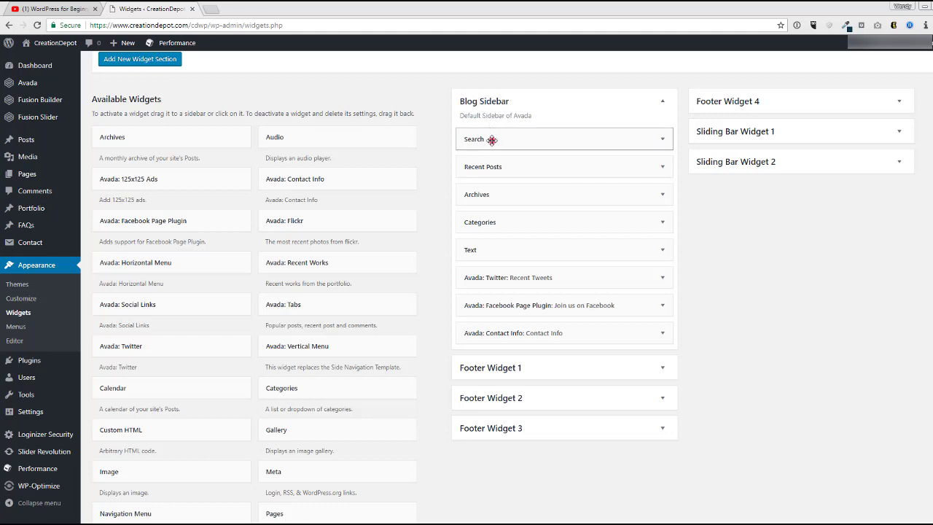
pyautogui.moveTo(487, 138)
pyautogui.mouseDown()
pyautogui.moveTo(427, 165)
pyautogui.moveTo(491, 139)
pyautogui.mouseUp()
pyautogui.scroll(-4, 153, 200)
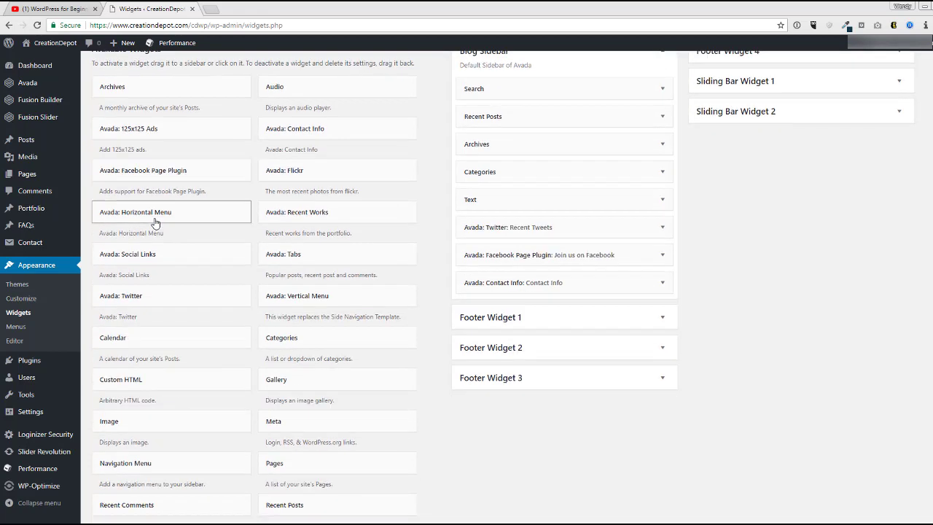
pyautogui.scroll(-1, 155, 228)
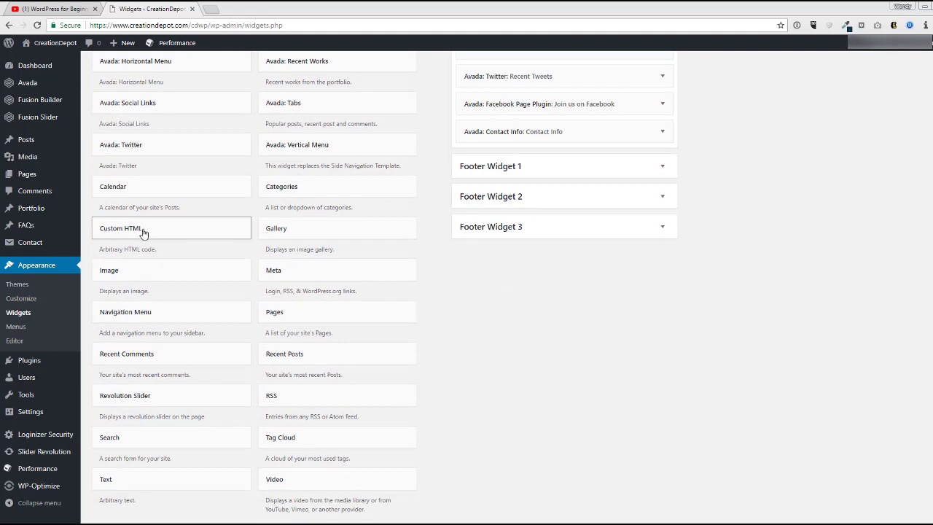
# Place a Custom HTML widget at the top of Blog Sidebar and title it 'Google Ads'
pyautogui.moveTo(135, 230); pyautogui.dragTo(490, 109)
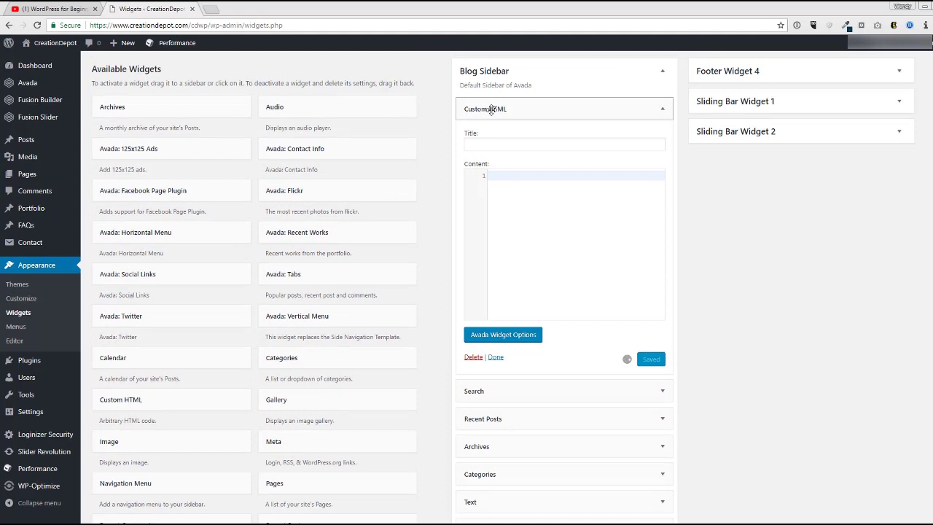
pyautogui.click(486, 144)
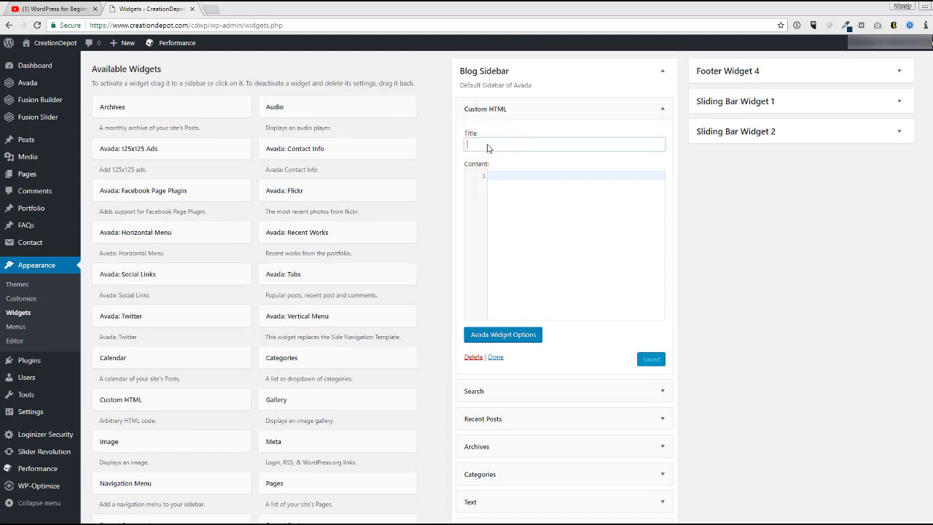
pyautogui.write('Google Ads')
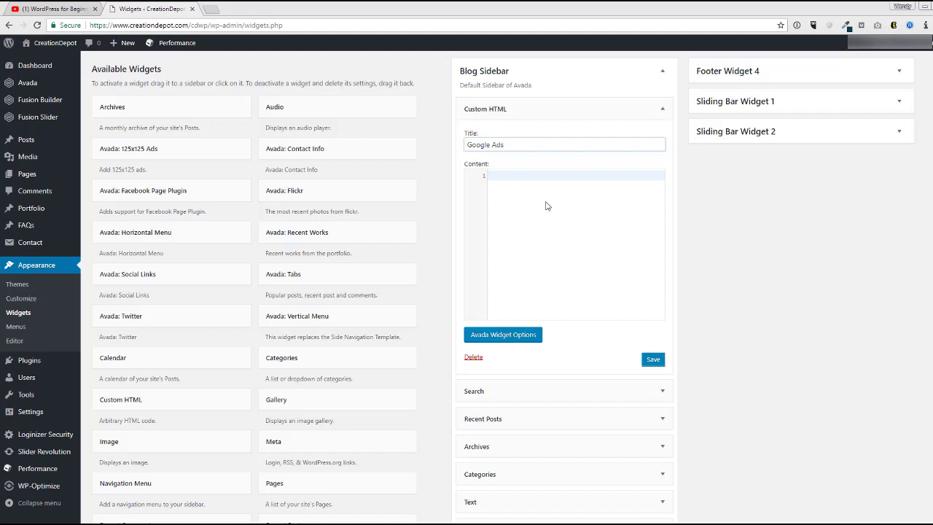
pyautogui.click(523, 188)
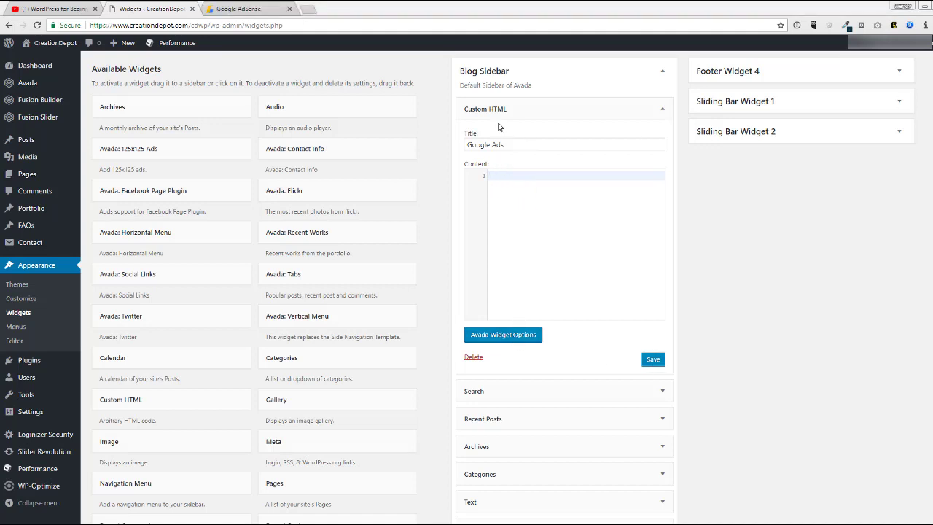
# In AdSense, select and copy the CD Right Sidebar ad unit's code, then close the code window
pyautogui.click(247, 8)
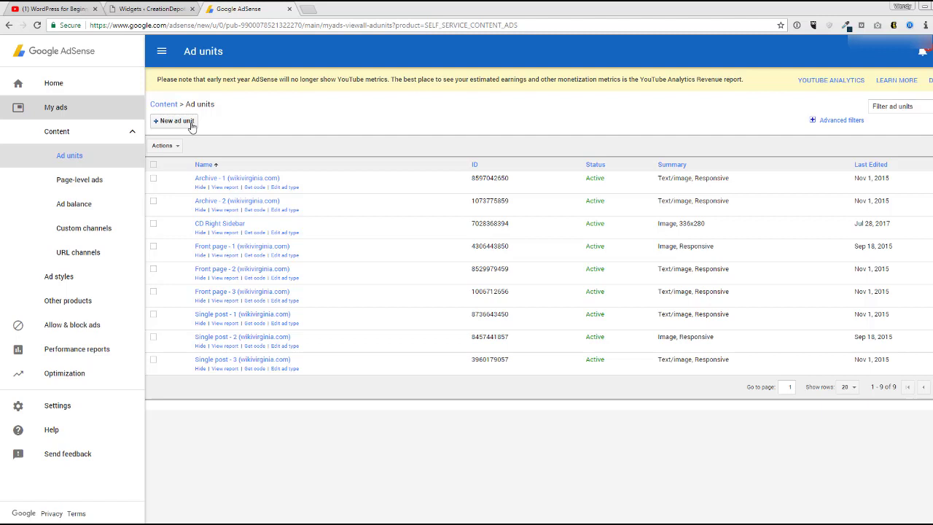
pyautogui.click(253, 234)
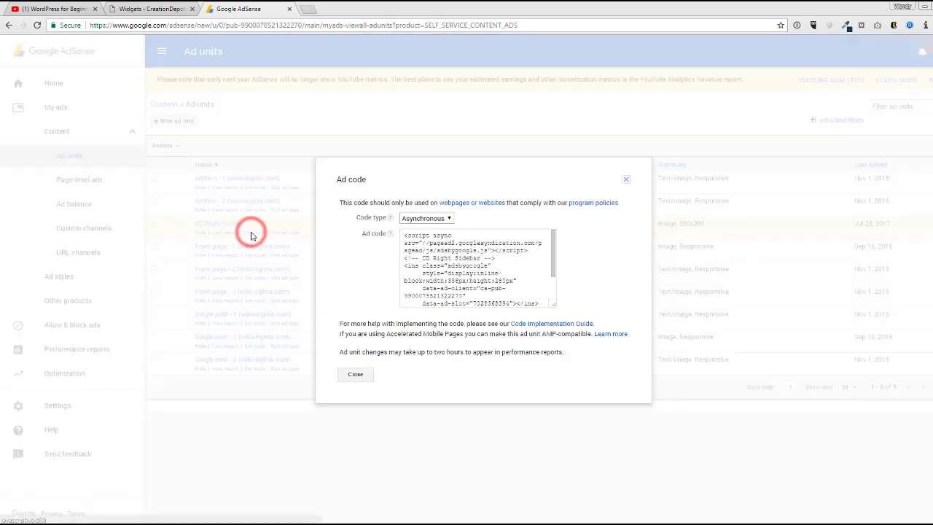
pyautogui.click(434, 245)
pyautogui.hotkey('ctrl', 'c')
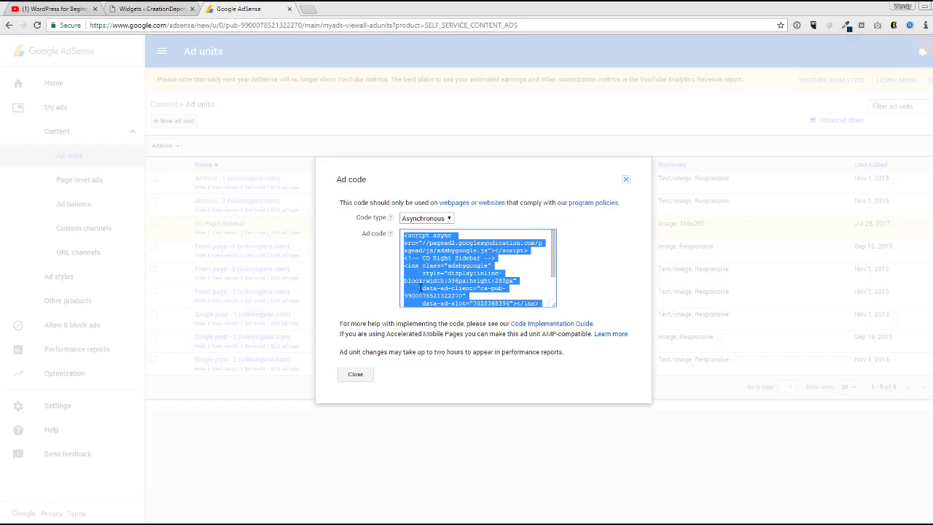
pyautogui.click(354, 375)
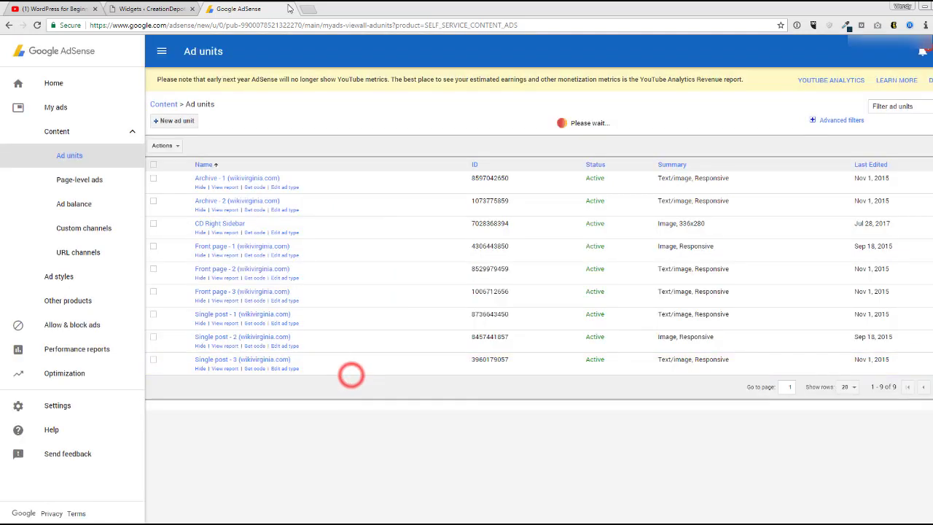
# Paste the CD Right Sidebar ad code into the Google Ads widget's Content and save it
pyautogui.click(291, 9)
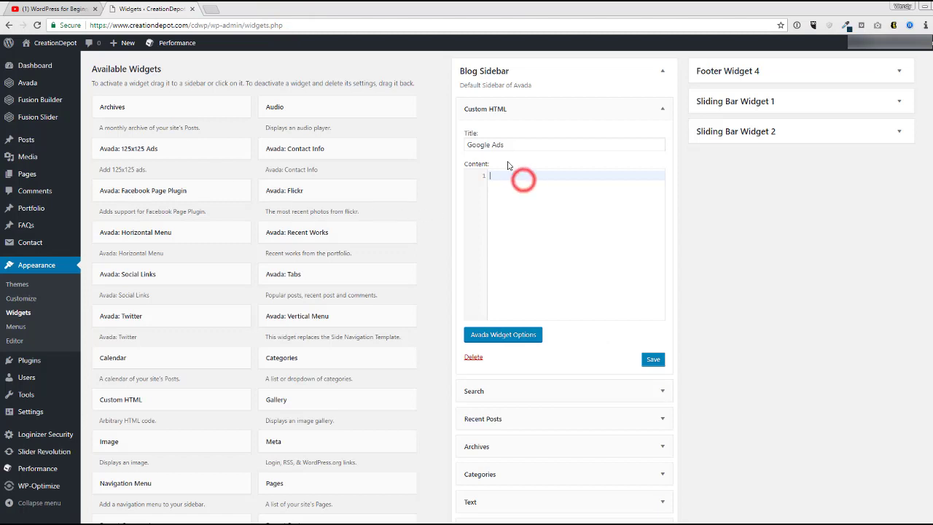
pyautogui.hotkey('ctrl', 'v')
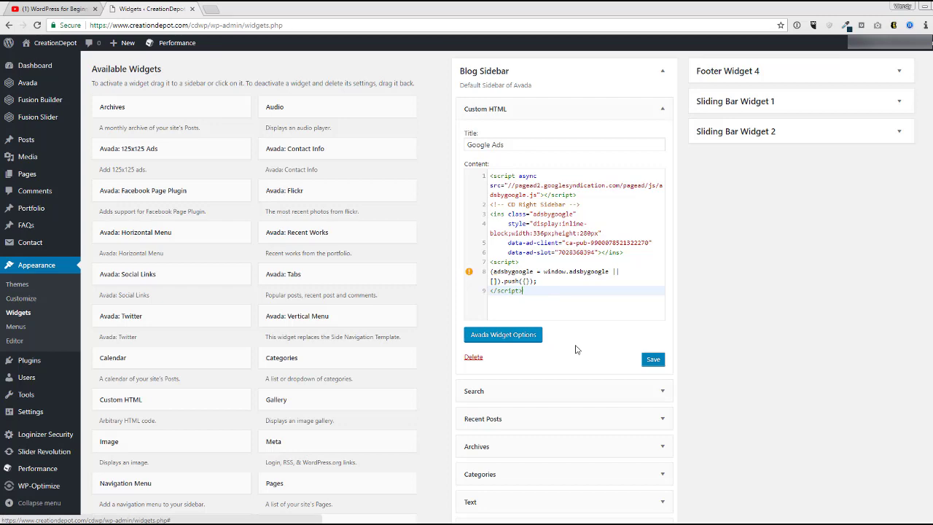
pyautogui.click(653, 359)
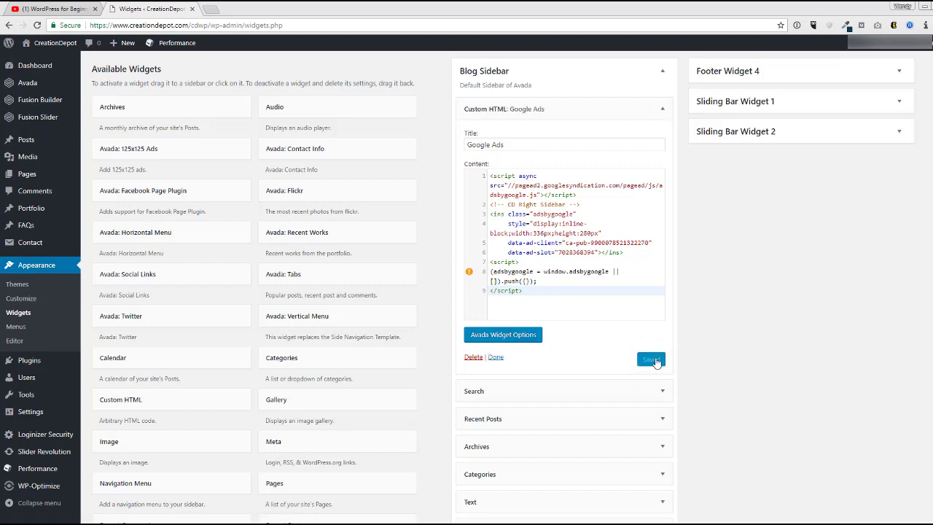
pyautogui.scroll(-3, 706, 350)
pyautogui.scroll(1, 705, 349)
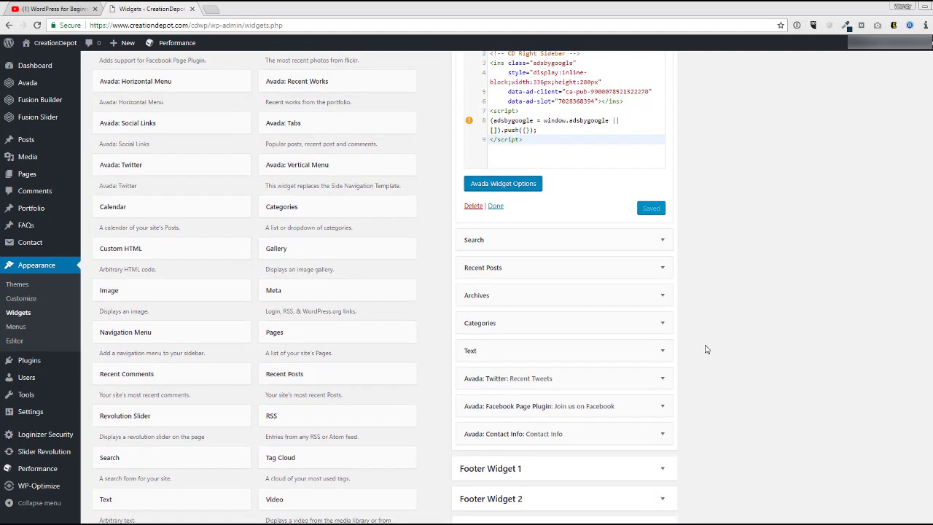
pyautogui.scroll(3, 706, 349)
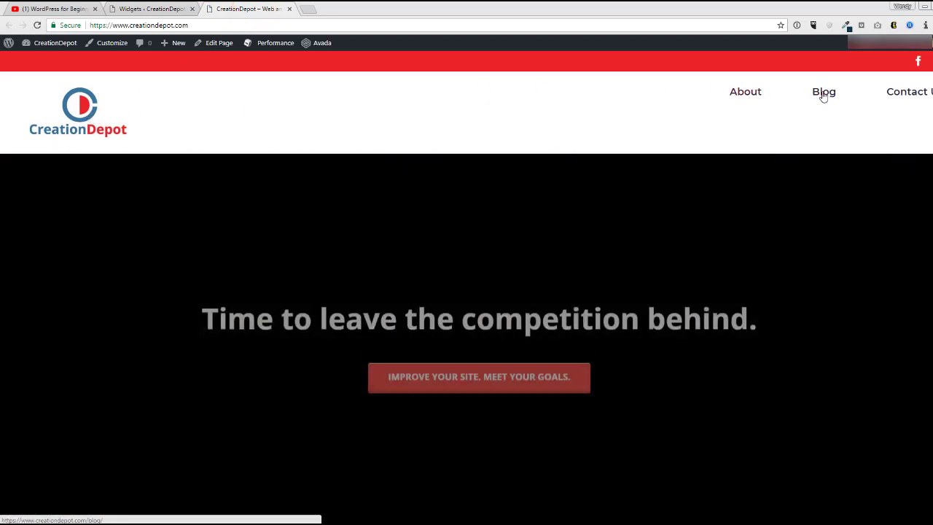
# Open the live CreationDepot Blog page and check the Google Ads ad in the right sidebar
pyautogui.click(824, 93)
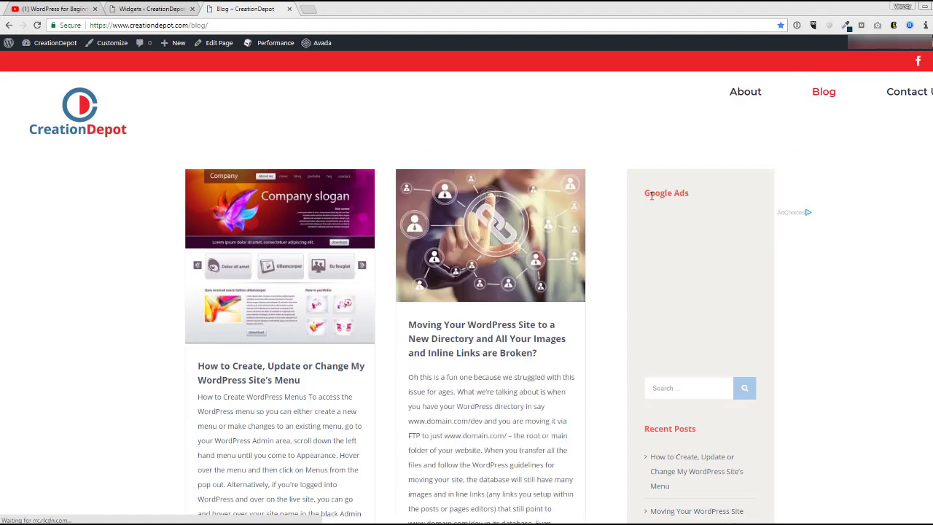
pyautogui.moveTo(648, 192); pyautogui.dragTo(700, 192)
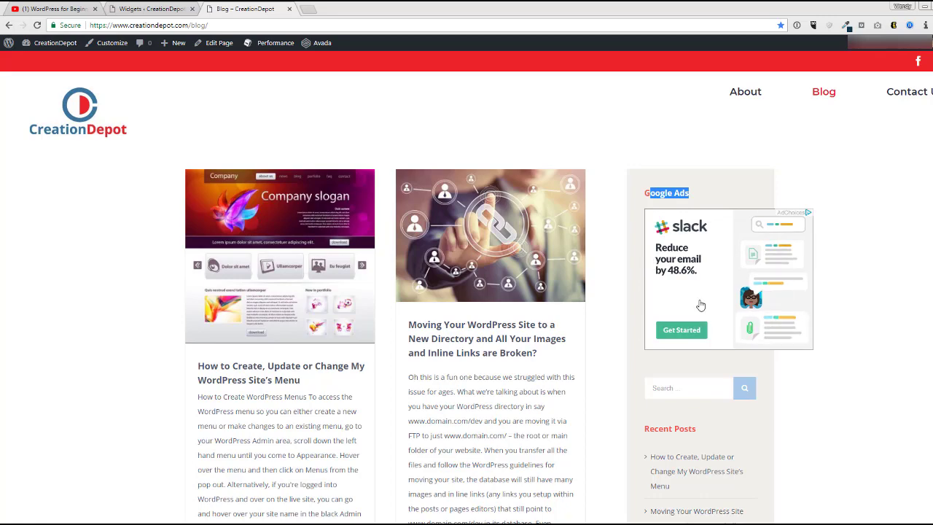
pyautogui.scroll(-2, 846, 327)
pyautogui.scroll(2, 848, 328)
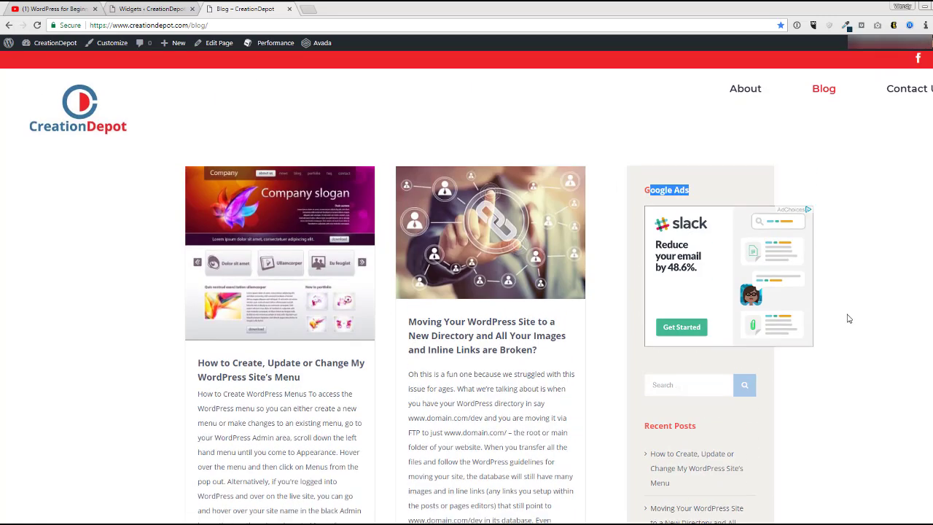
# Delete the Google Ads widget from Blog Sidebar and reload the live blog to confirm the ad is gone
pyautogui.click(175, 13)
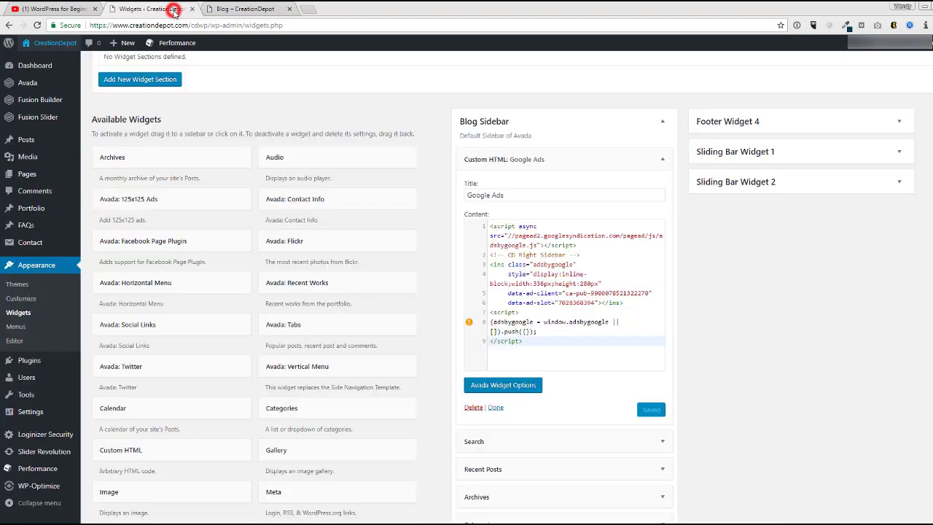
pyautogui.click(505, 160)
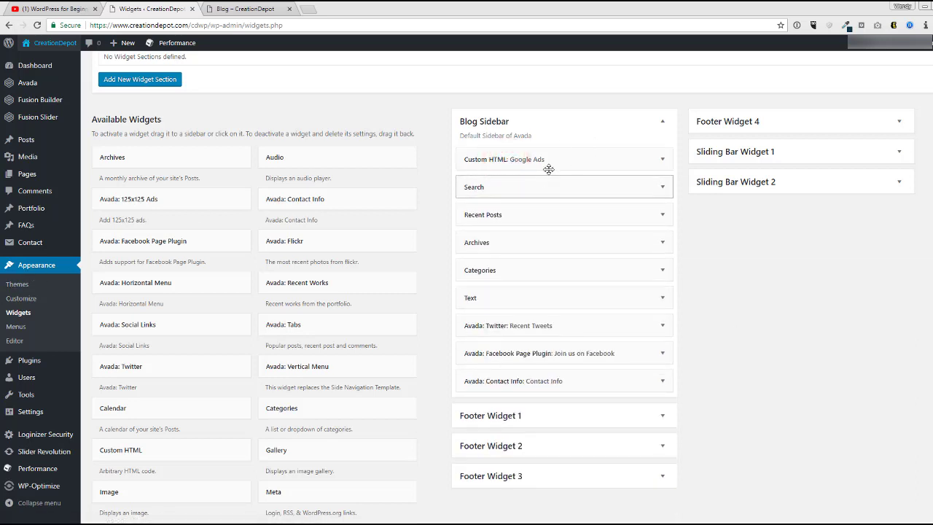
pyautogui.click(663, 161)
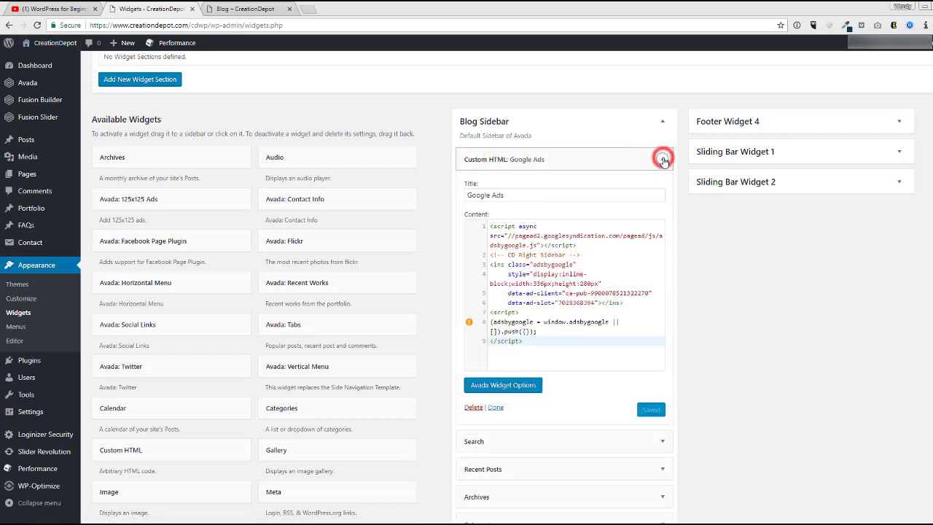
pyautogui.click(473, 409)
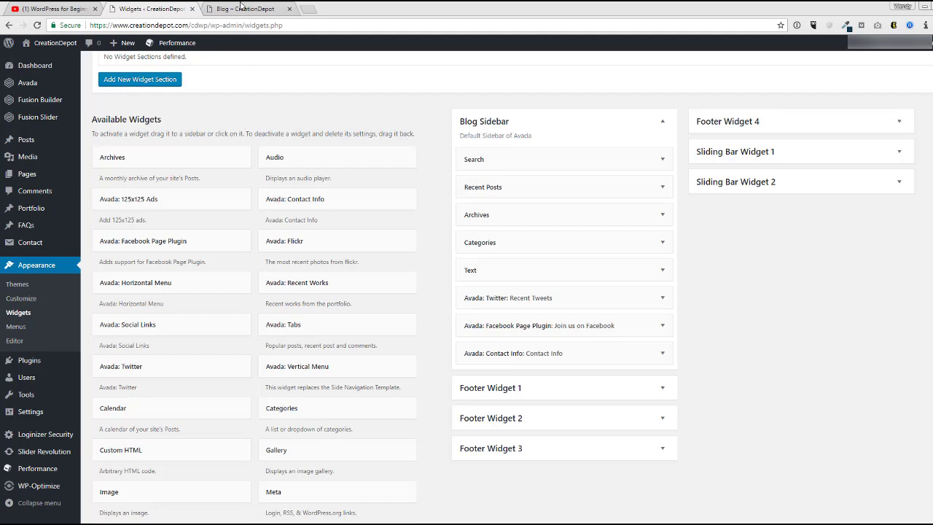
pyautogui.click(241, 9)
pyautogui.press('F5')
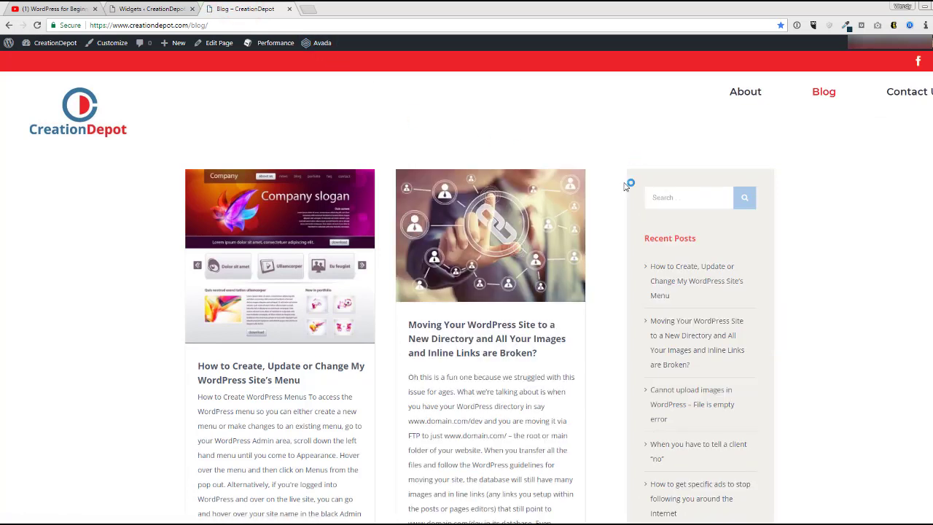
# Switch back to the WordPress Widgets browser tab
pyautogui.click(146, 9)
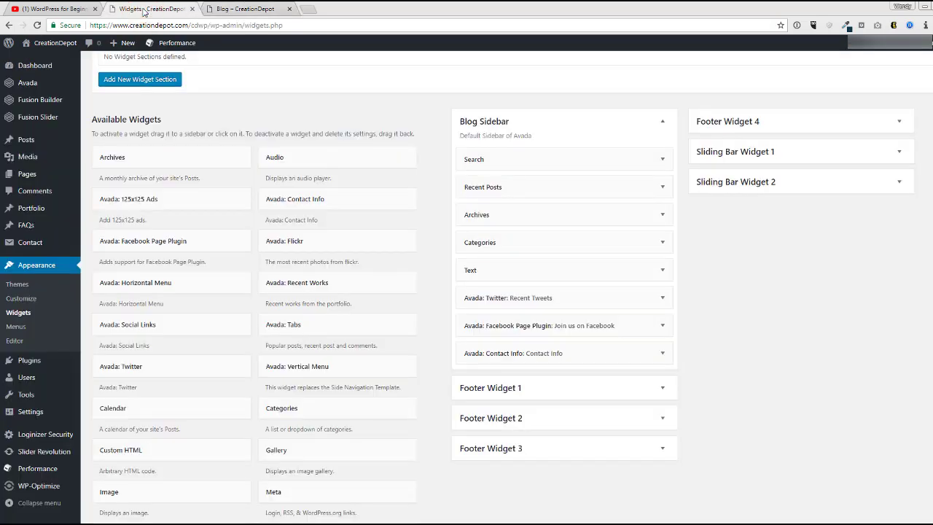